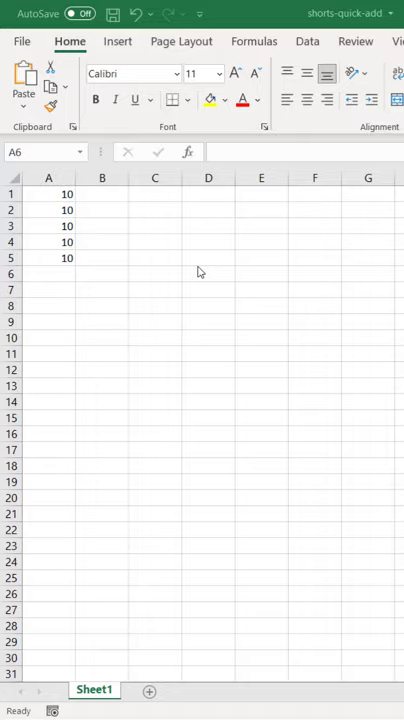
Enter a SUM formula over A1:A5 in cell A6 so it totals 50
click(61, 275)
text(=sum()
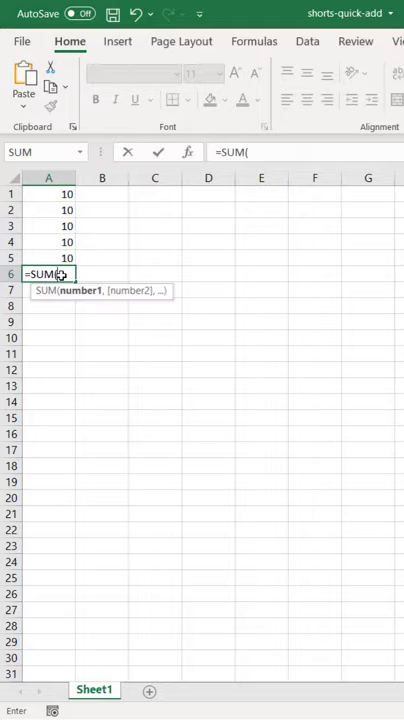
drag(55, 198, 52, 258)
key(Return)
Remove the total from A6 and re-create it with the Alt+= AutoSum shortcut
click(55, 273)
key(Delete)
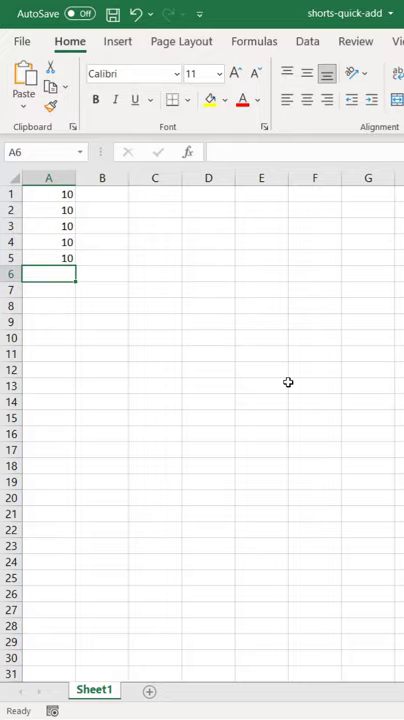
key(alt+equal)
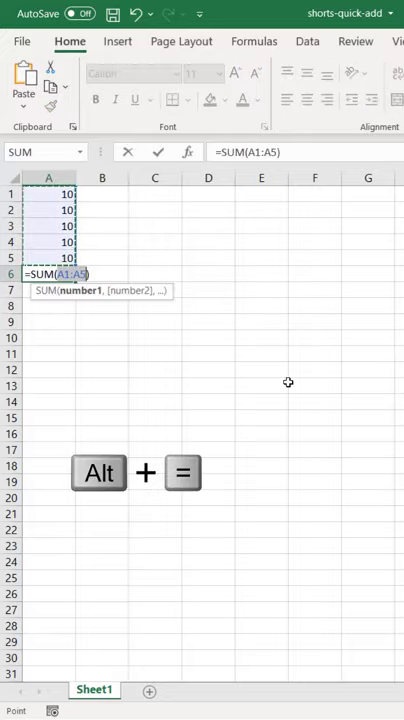
key(Return)
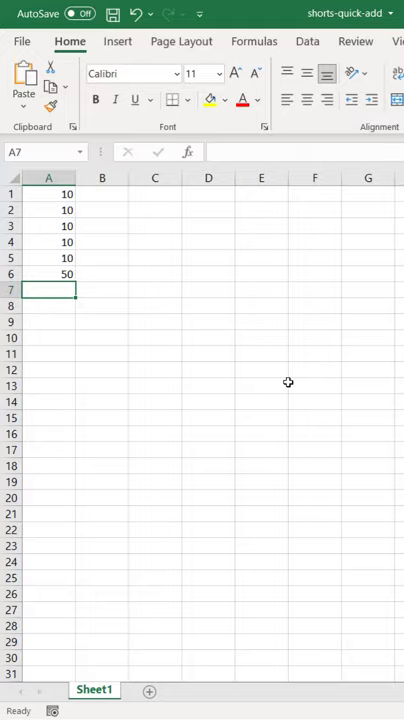
Clear A6 and select the five 10s so the status bar reports Sum 50
click(35, 274)
key(Delete)
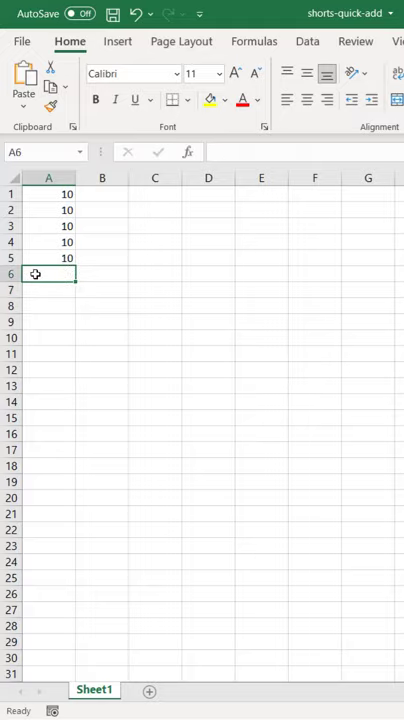
click(49, 178)
drag(49, 194, 49, 230)
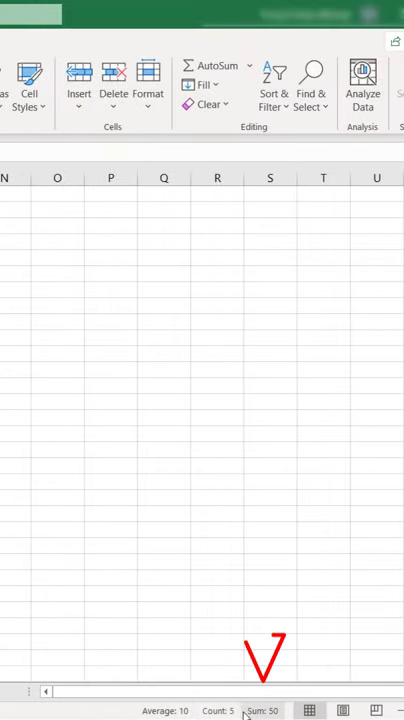